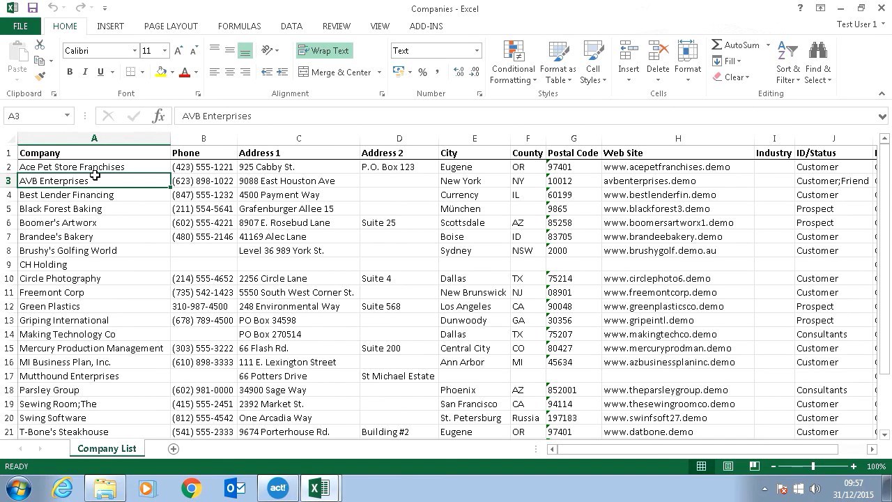
# Step: Examine the column headings and first records in the Customer and Companies workbooks
pyautogui.press('Up')
pyautogui.press('Up')
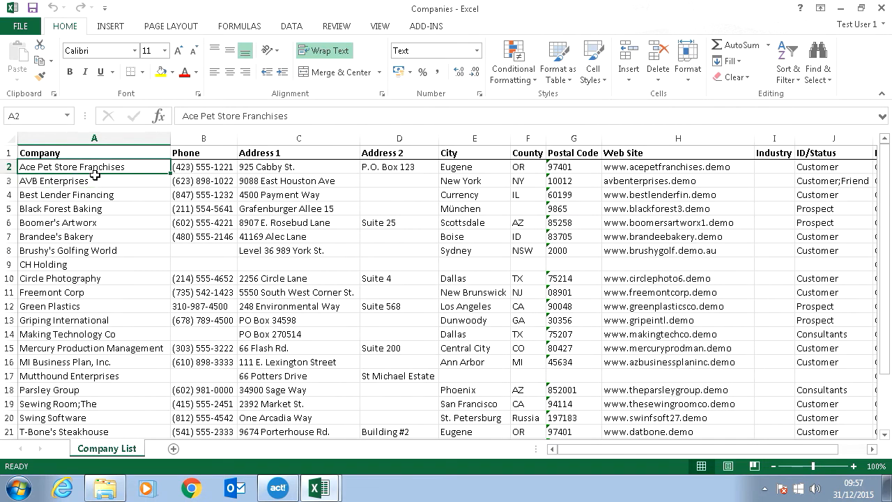
pyautogui.press('Right')
pyautogui.press('Right')
pyautogui.press('Right')
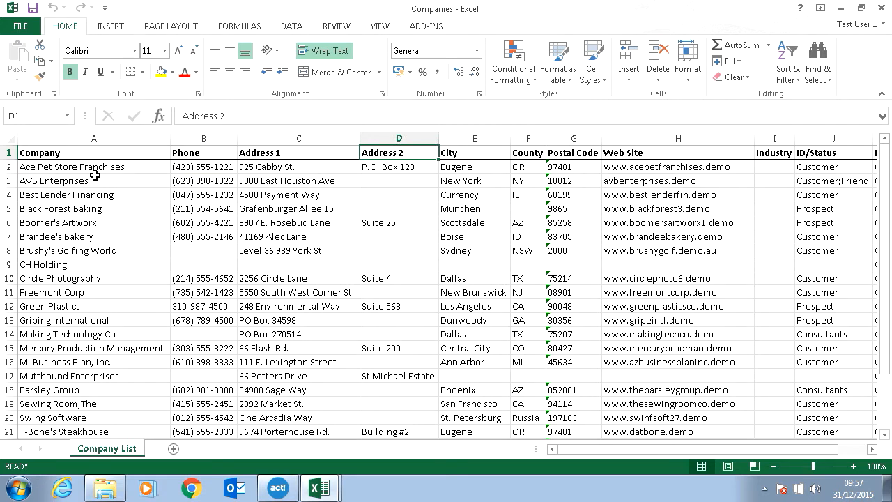
pyautogui.press('Down')
pyautogui.press('Left')
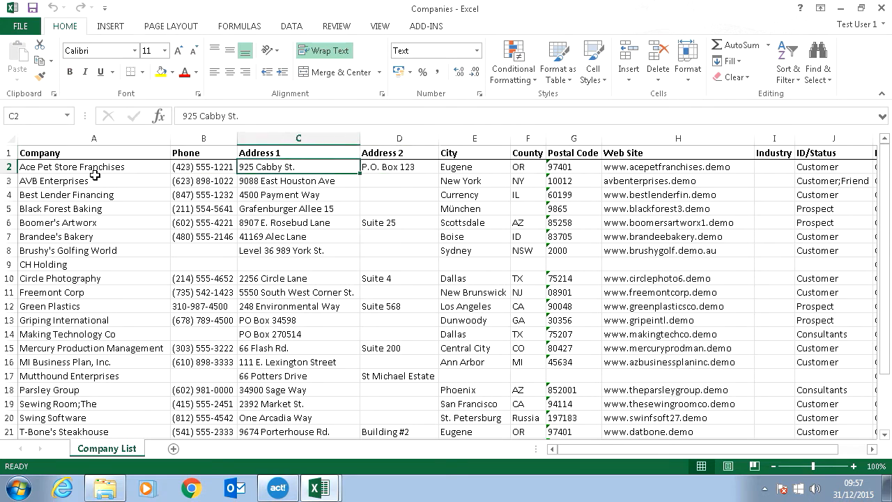
pyautogui.press('Left')
pyautogui.press('Left')
pyautogui.press('Down')
pyautogui.press('Down')
pyautogui.press('Down')
pyautogui.press('Down')
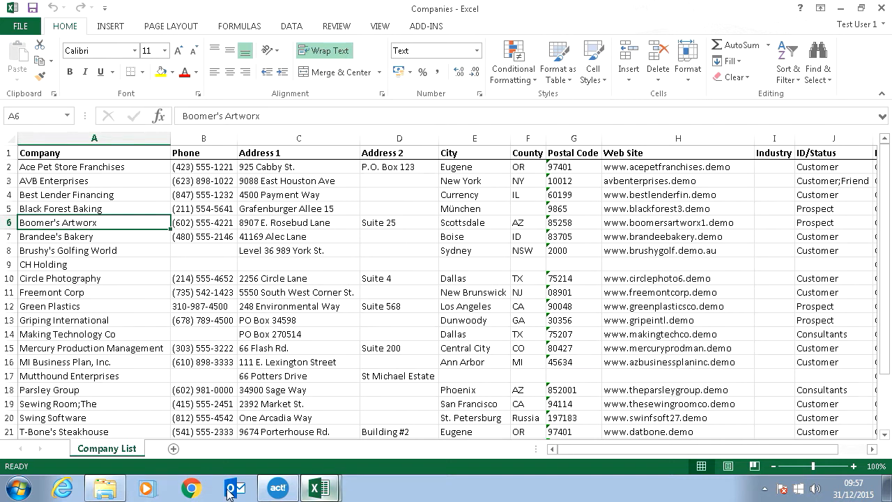
# Step: Check the Excel files in the Imports folder and return to the Company heading in the Companies workbook
pyautogui.click(105, 488)
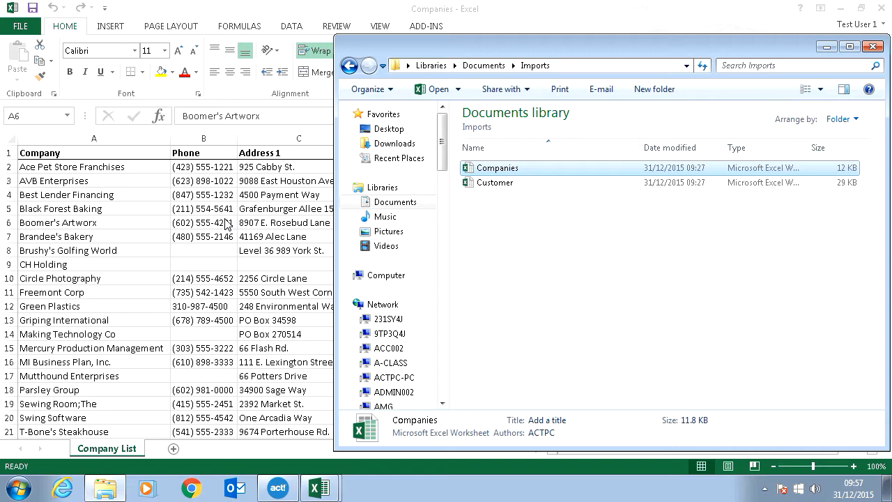
pyautogui.hotkey('alt', 'Tab')
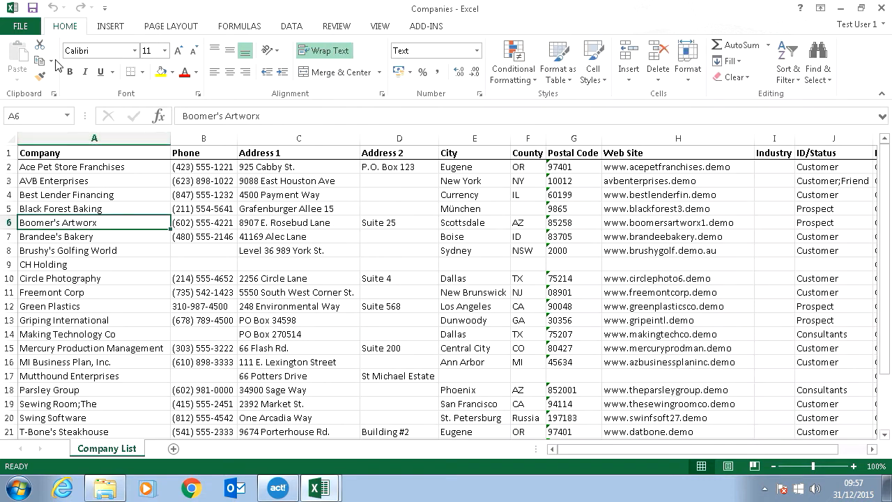
pyautogui.click(84, 181)
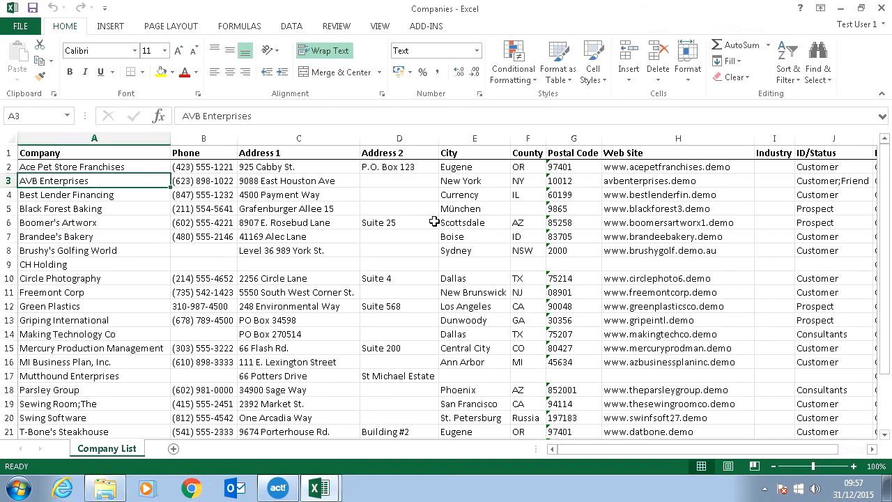
pyautogui.click(61, 154)
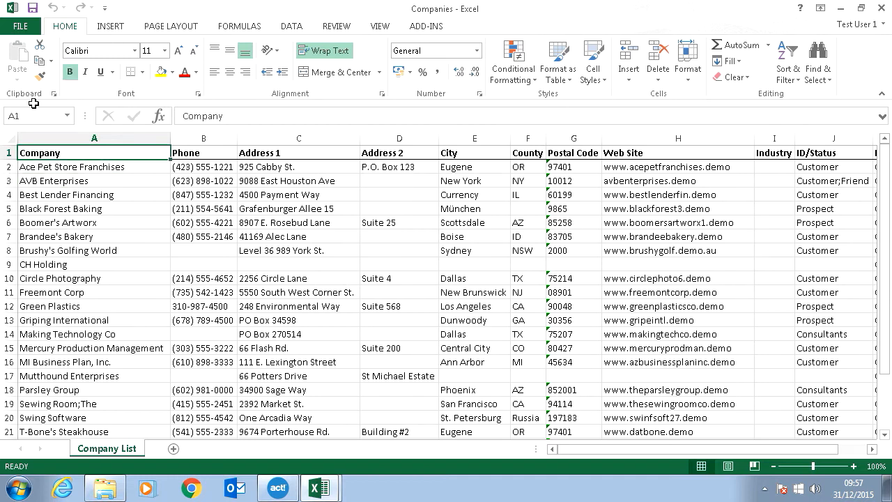
# Step: Save the Companies workbook as a CSV (Comma delimited) file named Companies, keeping that format
pyautogui.click(22, 28)
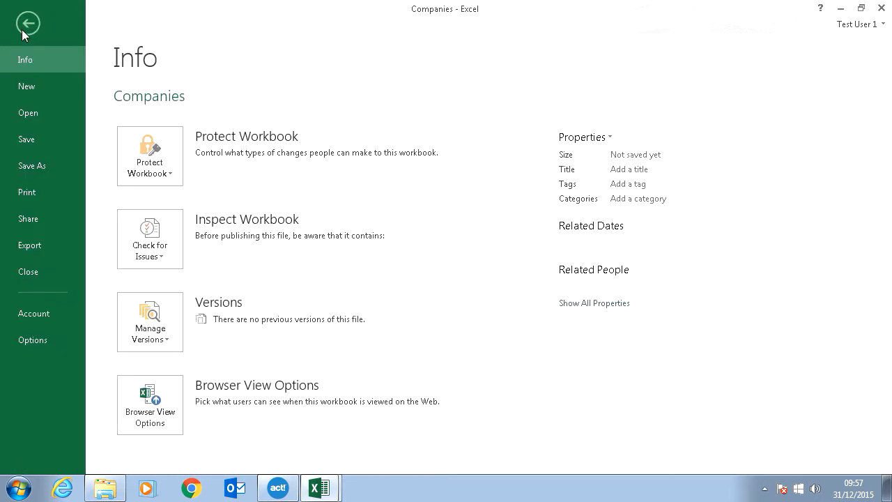
pyautogui.click(59, 169)
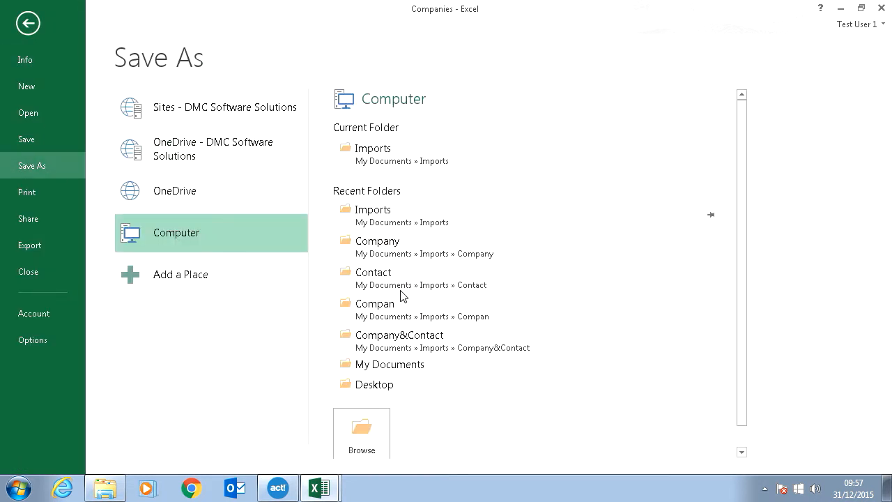
pyautogui.click(367, 439)
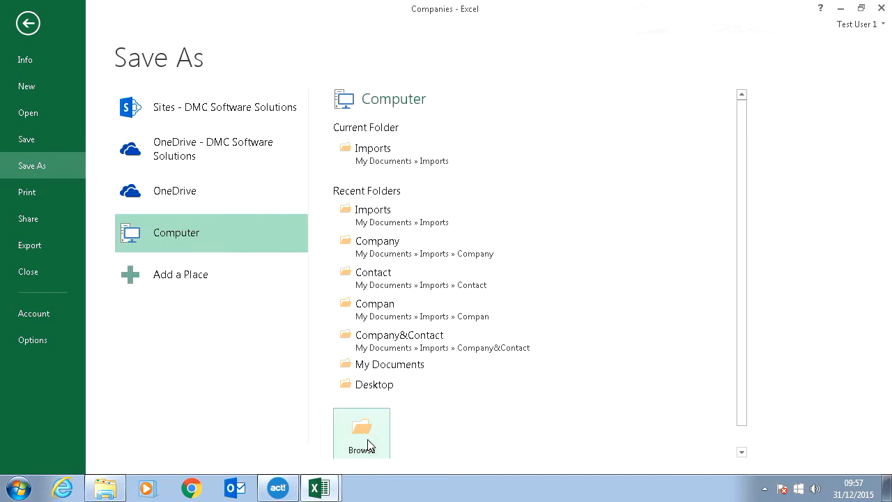
pyautogui.click(168, 256)
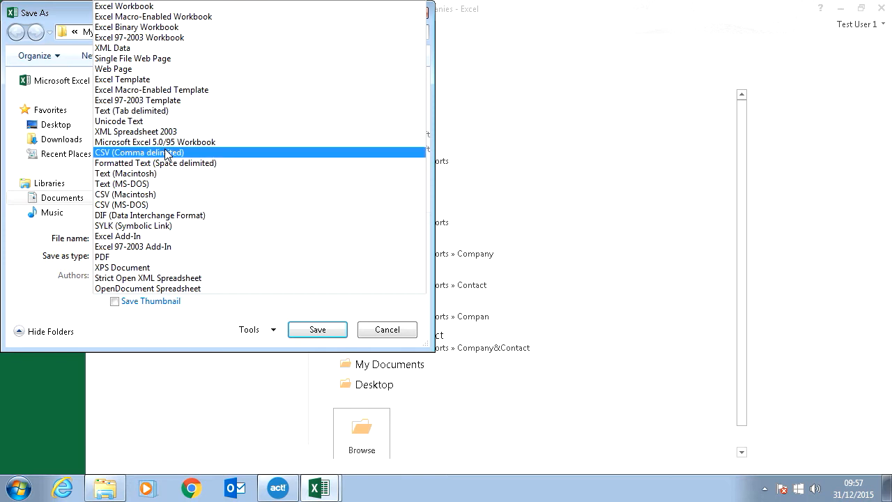
pyautogui.click(167, 153)
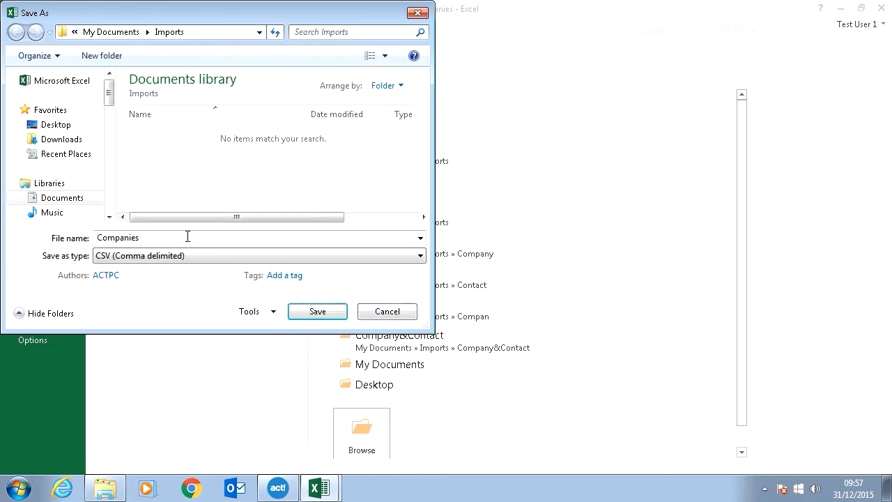
pyautogui.click(316, 311)
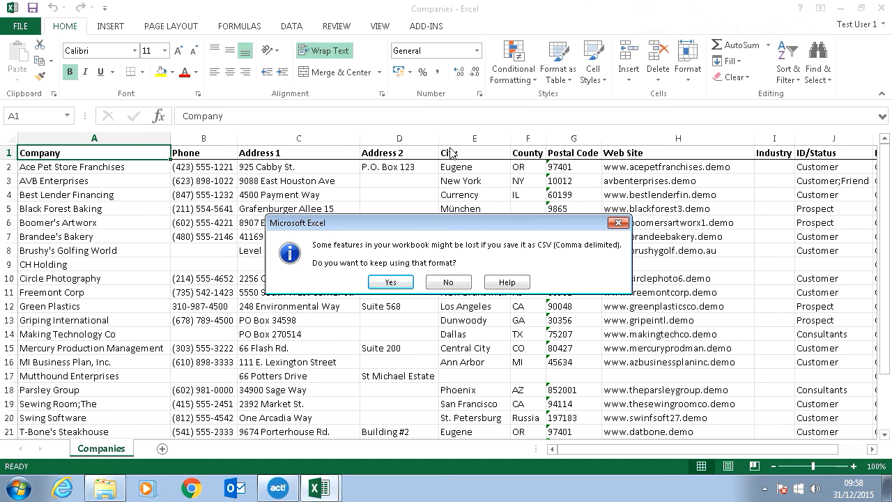
pyautogui.click(395, 283)
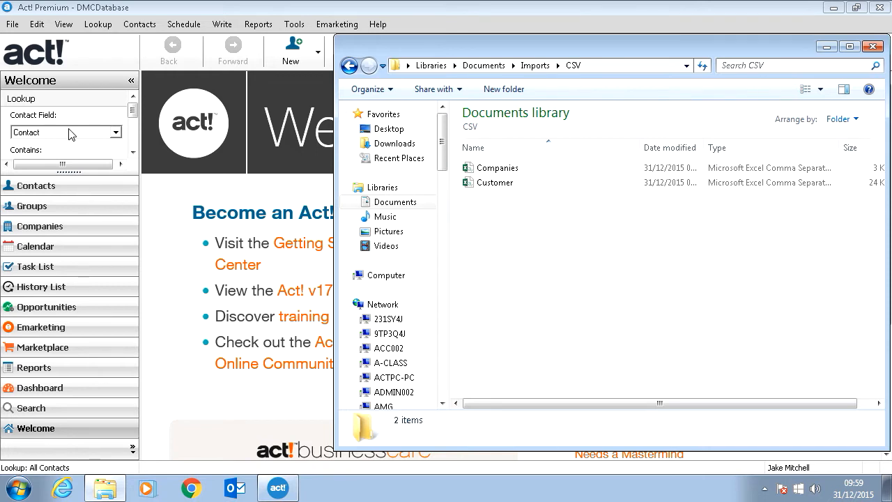
# Step: Start a data import in Act! with Text - separated by Commas as the source file type
pyautogui.click(12, 25)
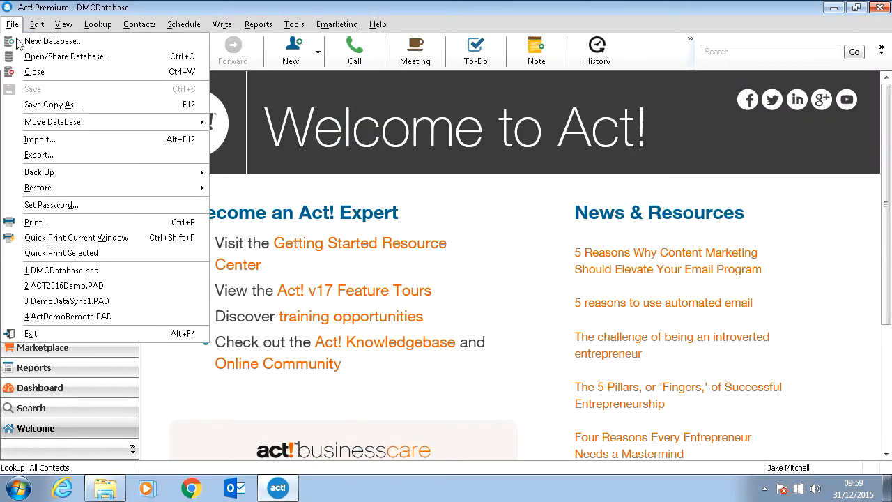
pyautogui.click(61, 141)
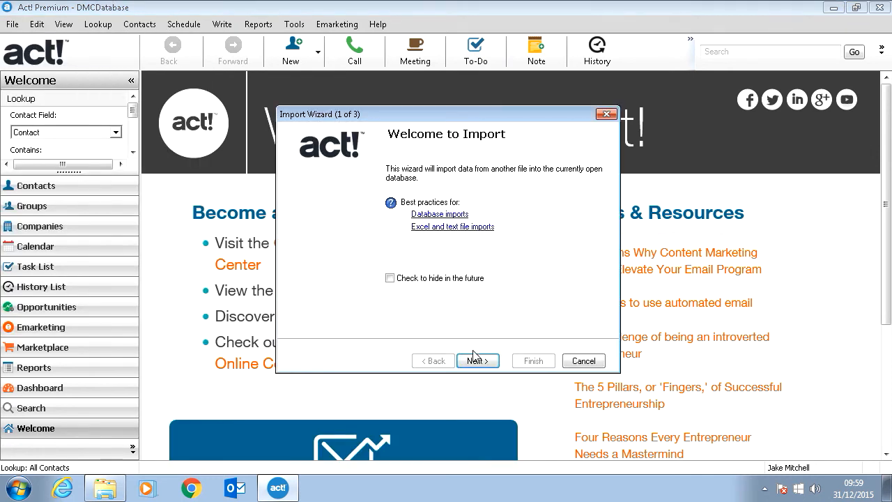
pyautogui.click(475, 359)
pyautogui.click(410, 195)
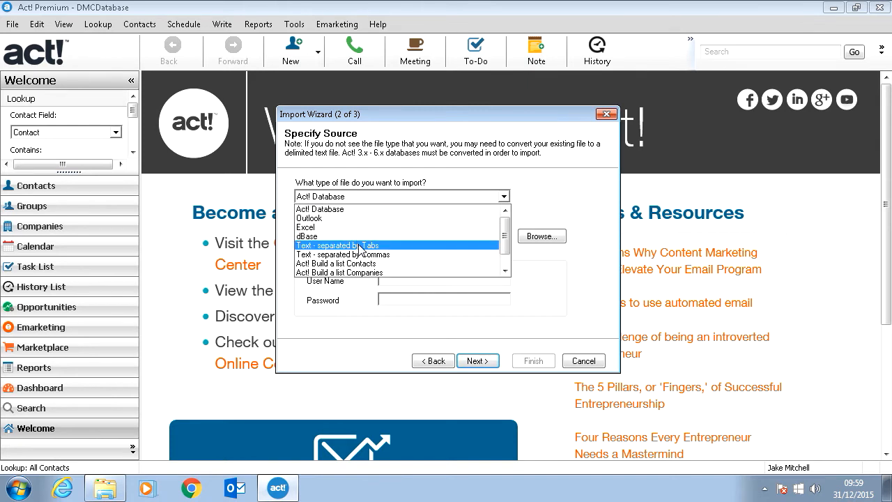
pyautogui.scroll(-1, 362, 248)
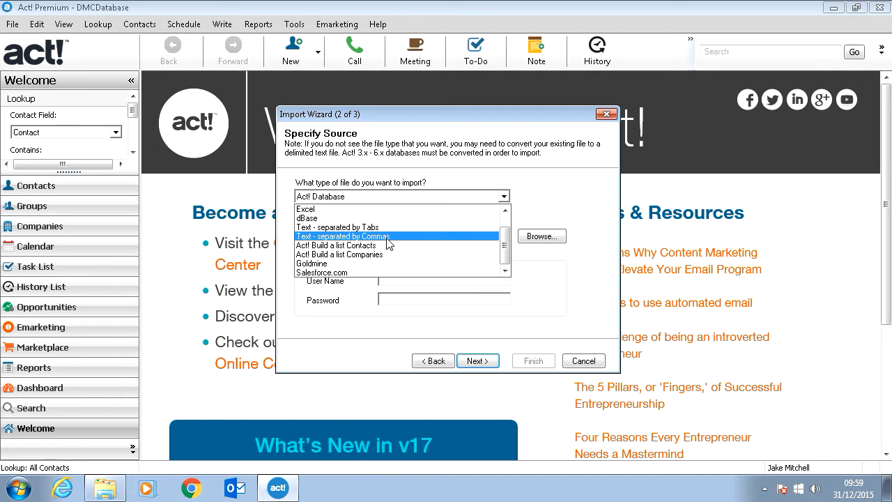
pyautogui.click(388, 237)
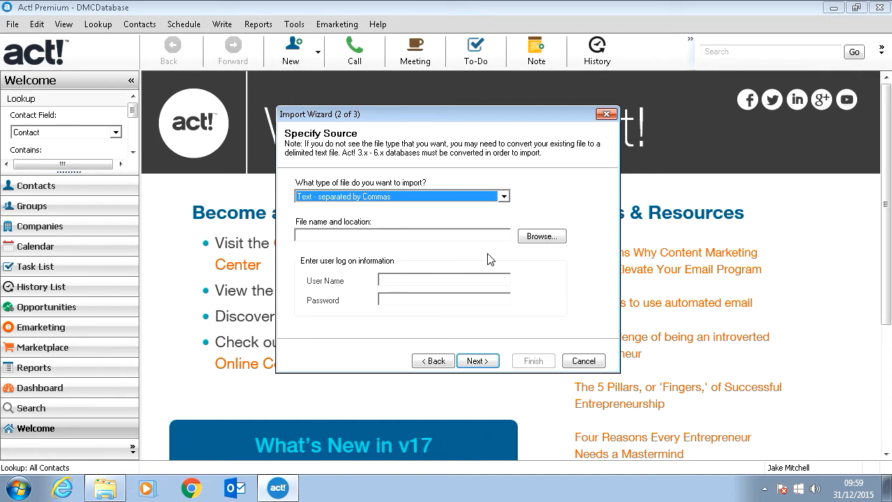
# Step: Choose Customer.csv from the CSV folder inside Imports as the source file and accept it
pyautogui.click(534, 239)
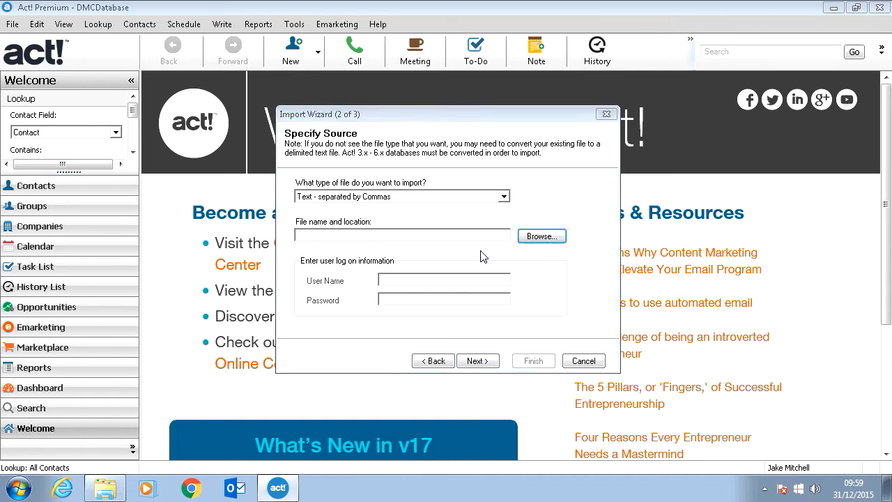
pyautogui.doubleClick(457, 252)
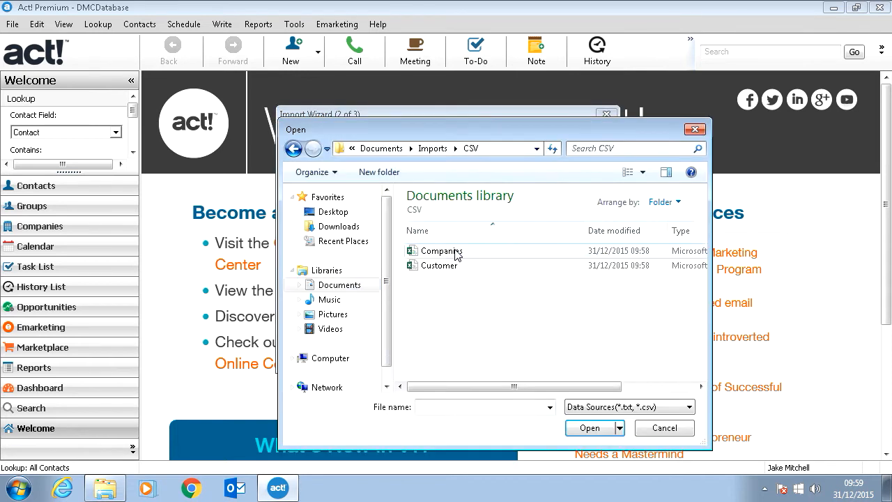
pyautogui.doubleClick(449, 266)
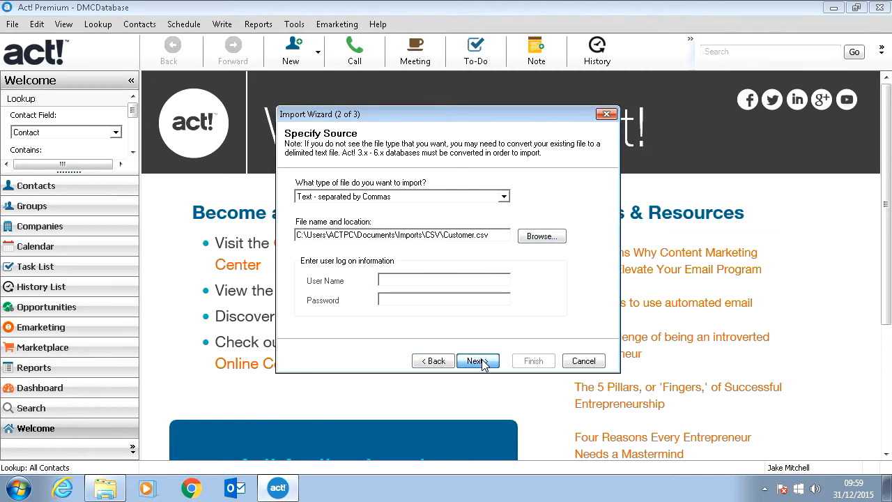
pyautogui.click(479, 361)
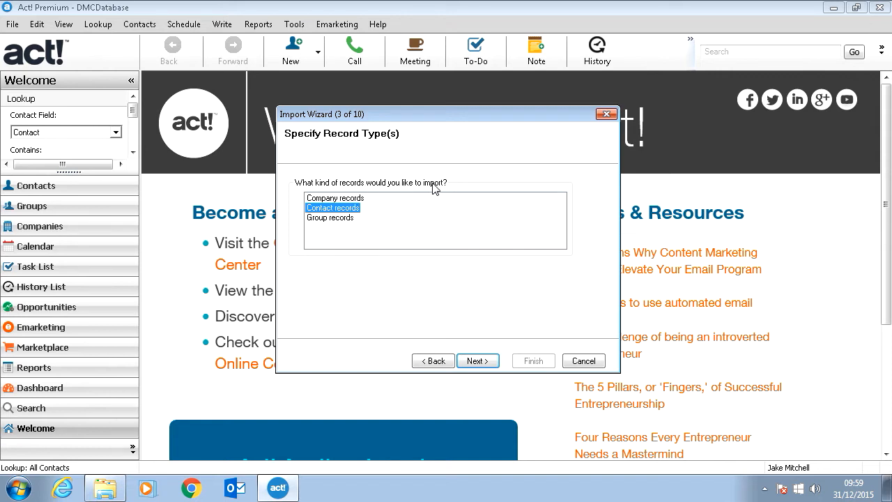
# Step: Choose Contact records as the kind of records to import and continue to the import type
pyautogui.click(337, 199)
pyautogui.click(336, 208)
pyautogui.click(338, 216)
pyautogui.click(341, 209)
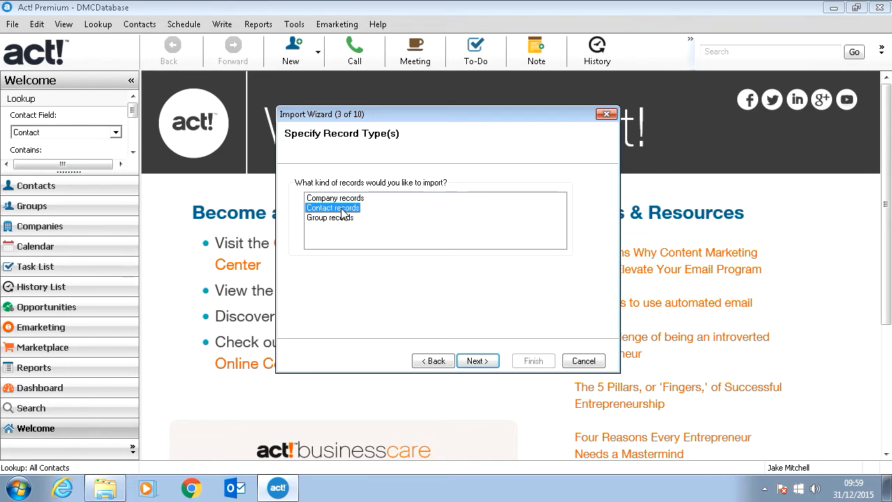
pyautogui.click(476, 360)
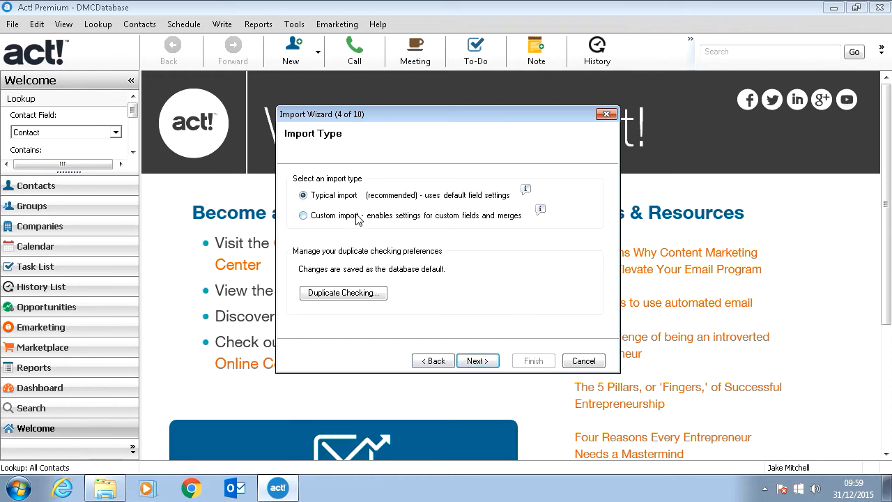
# Step: Choose Custom import and accept duplicate checking that matches contact records on Company, Contact and Phone
pyautogui.click(357, 218)
pyautogui.click(337, 294)
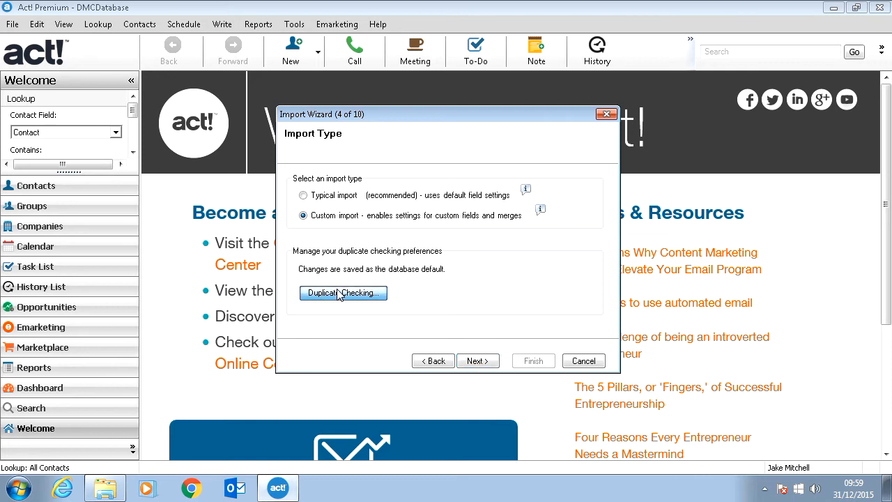
pyautogui.moveTo(385, 130); pyautogui.dragTo(664, 111)
pyautogui.click(639, 204)
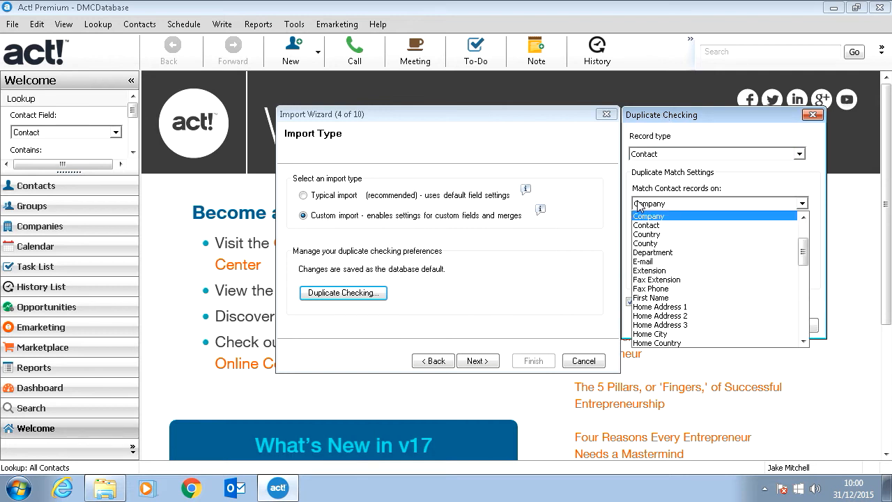
pyautogui.click(651, 211)
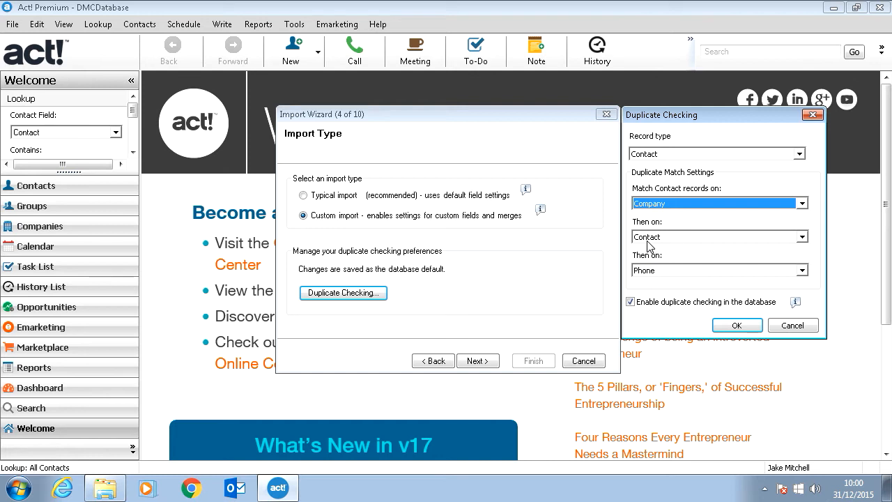
pyautogui.click(716, 325)
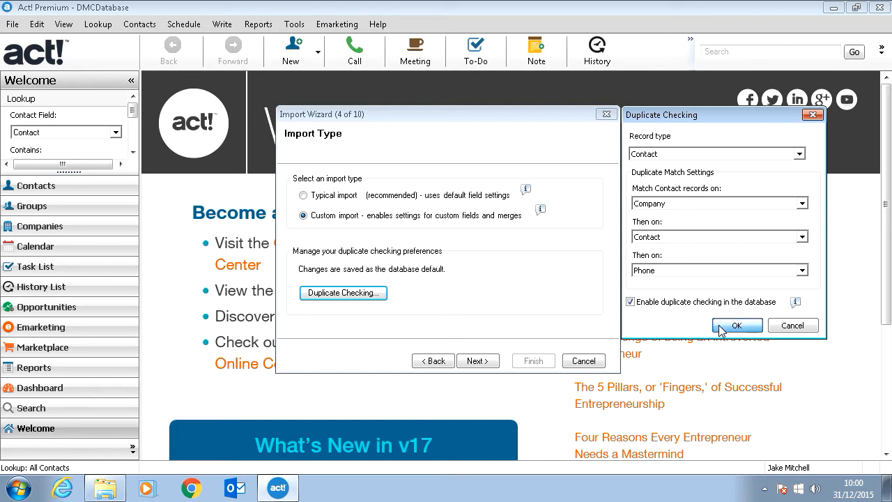
# Step: Continue to the contact map without importing the first record, and widen the source field column
pyautogui.click(476, 363)
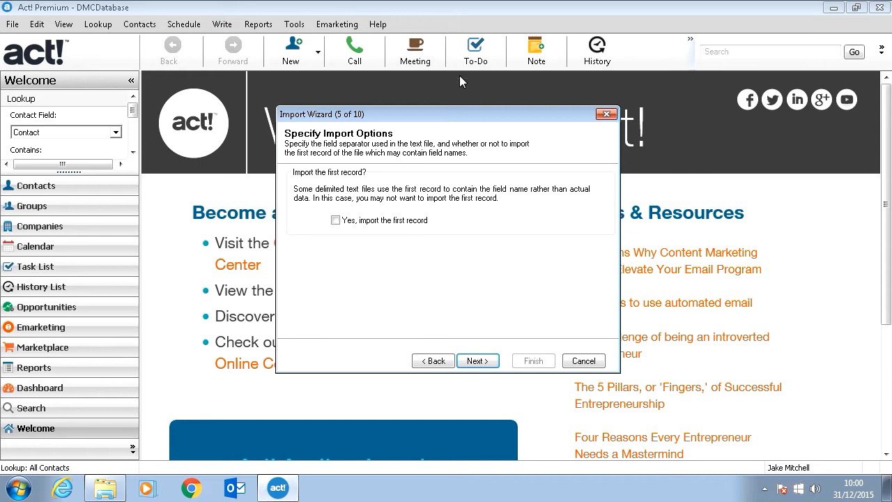
pyautogui.click(486, 364)
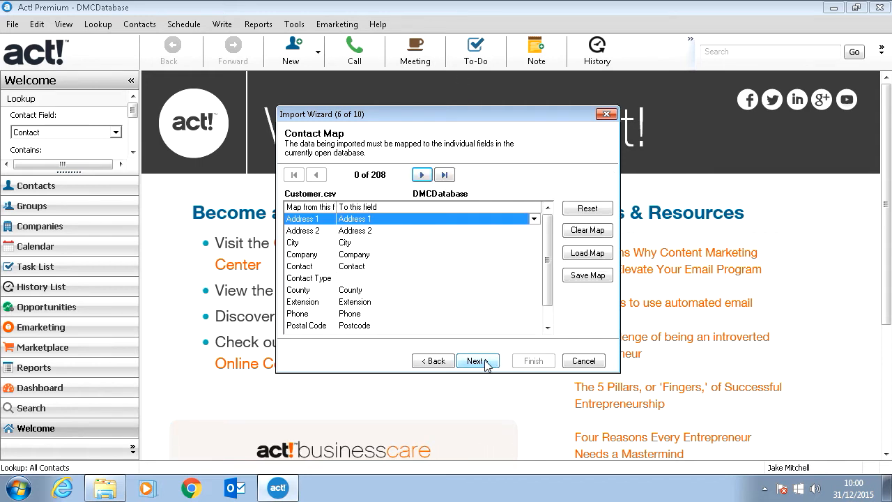
pyautogui.moveTo(547, 233)
pyautogui.mouseDown()
pyautogui.moveTo(549, 242)
pyautogui.moveTo(545, 226)
pyautogui.mouseUp()
pyautogui.moveTo(336, 207); pyautogui.dragTo(381, 207)
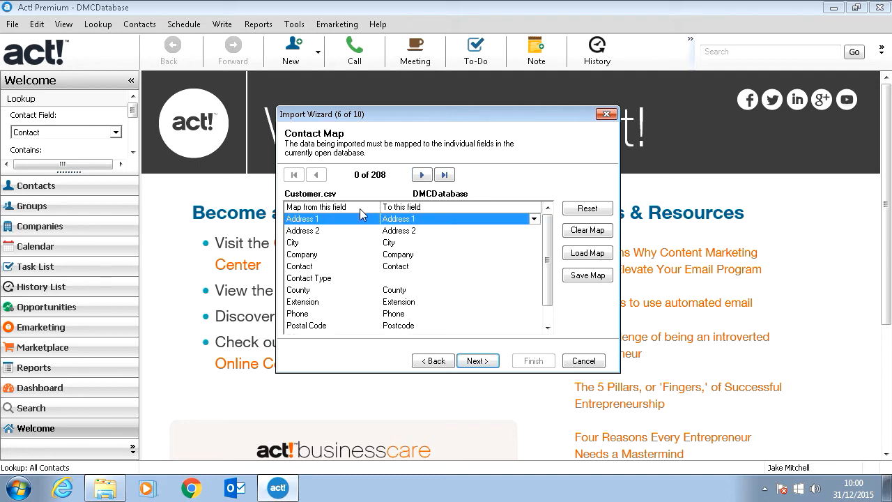
# Step: Examine how the address, city, company and county fields of Customer.csv map to the DMCDatabase fields
pyautogui.click(324, 231)
pyautogui.click(323, 243)
pyautogui.click(325, 254)
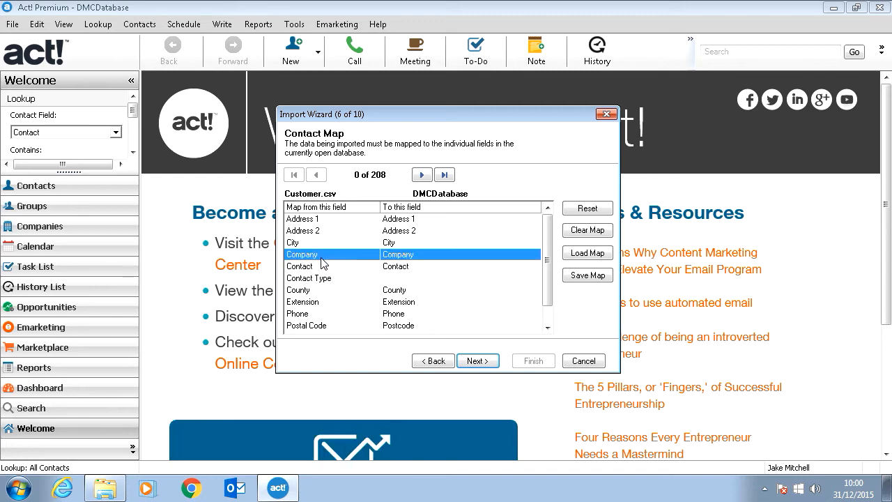
pyautogui.click(325, 290)
pyautogui.click(364, 219)
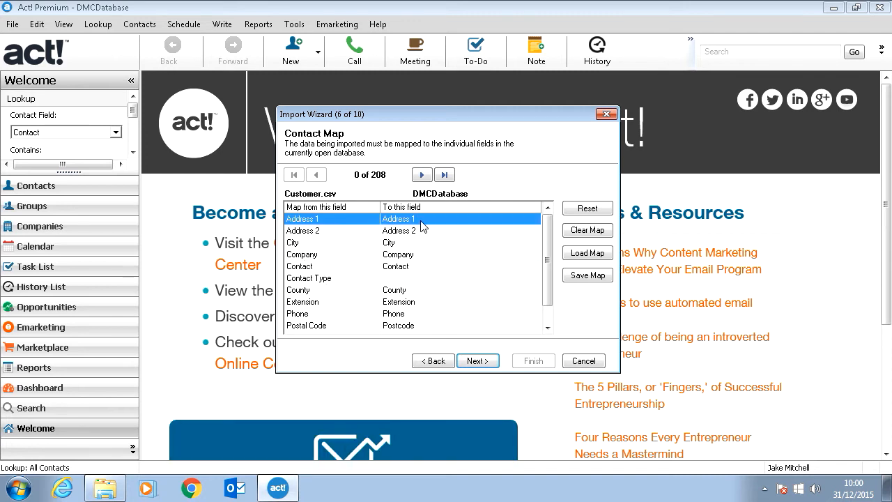
# Step: Examine the DMCDatabase fields offered as mapping targets for Address 1, including the option to create a new Act! field
pyautogui.click(485, 220)
pyautogui.click(534, 219)
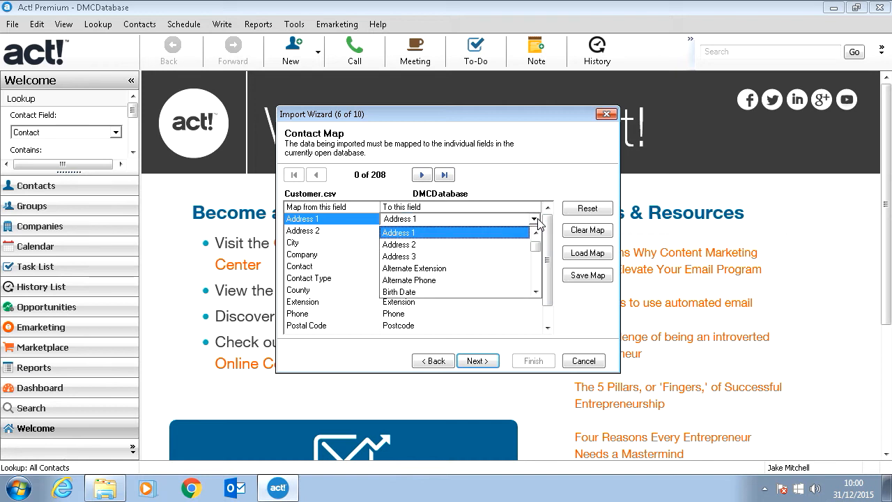
pyautogui.scroll(1, 488, 263)
pyautogui.scroll(-4, 486, 263)
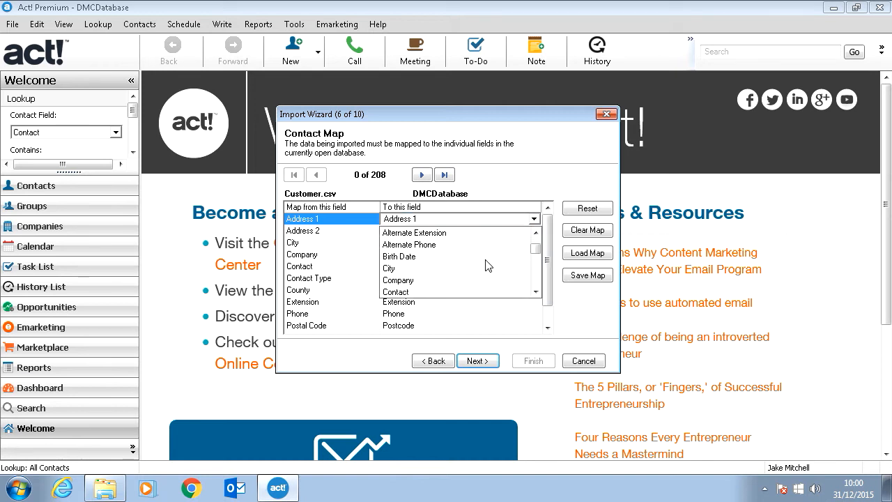
pyautogui.scroll(4, 485, 265)
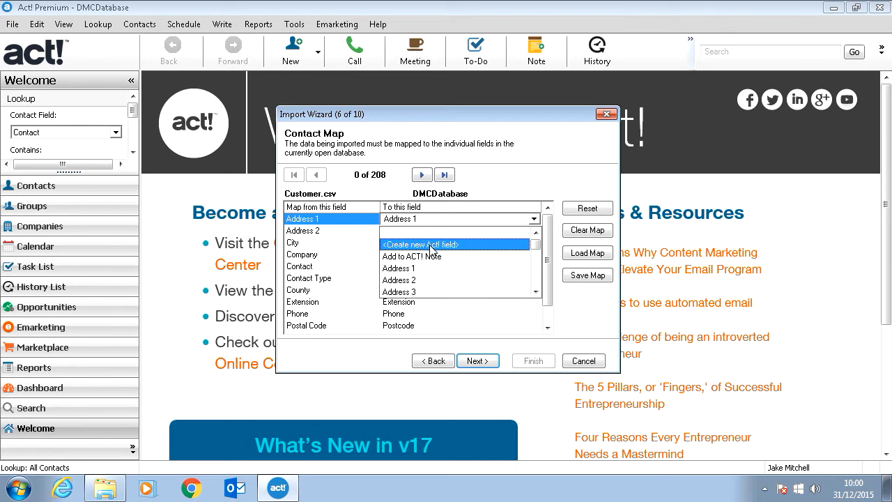
pyautogui.click(466, 207)
pyautogui.click(411, 232)
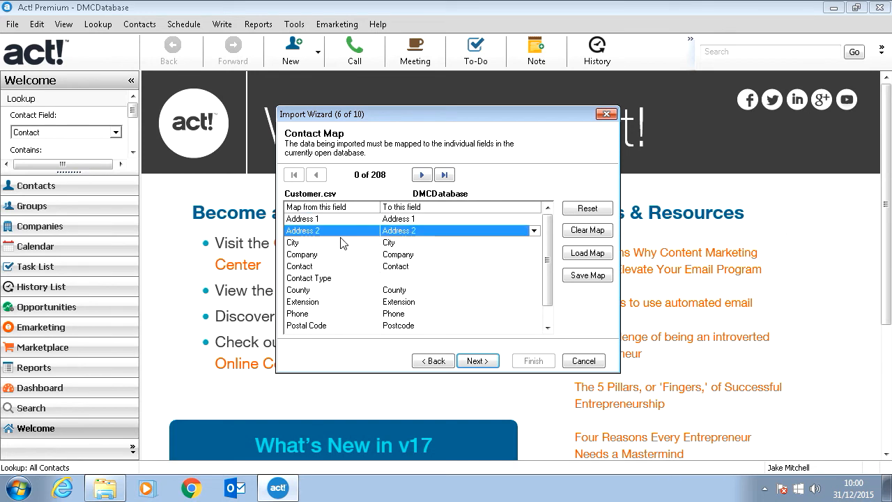
# Step: Accept the contact field mapping for Customer.csv and continue to the merge options
pyautogui.click(387, 265)
pyautogui.scroll(-1, 460, 320)
pyautogui.click(488, 364)
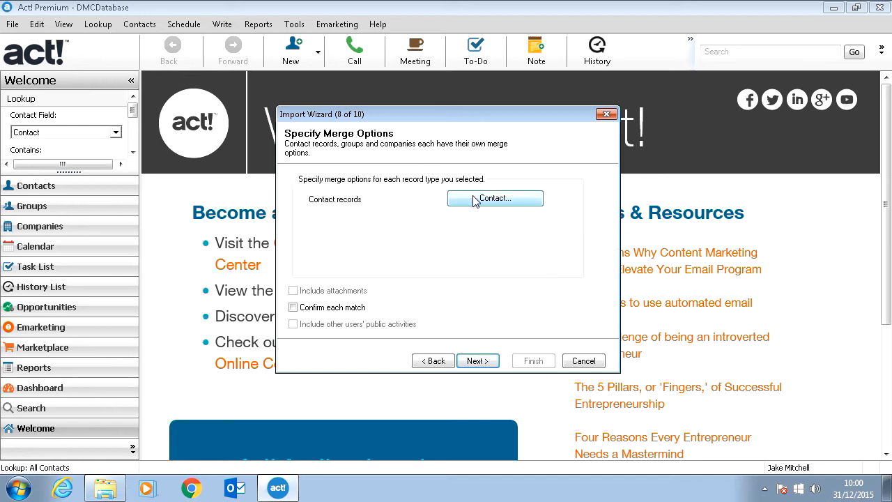
# Step: Examine the contact merge choices for matching and non-matching records, and leave them without saving changes
pyautogui.click(474, 201)
pyautogui.click(498, 201)
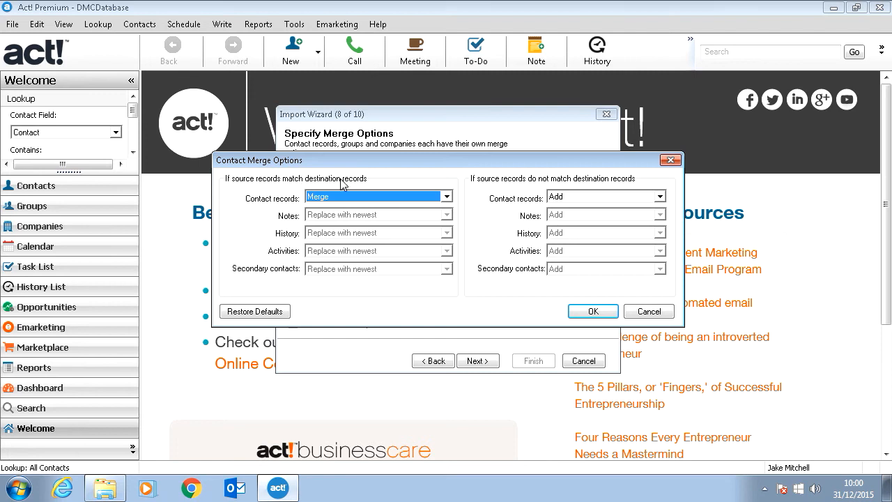
pyautogui.click(447, 197)
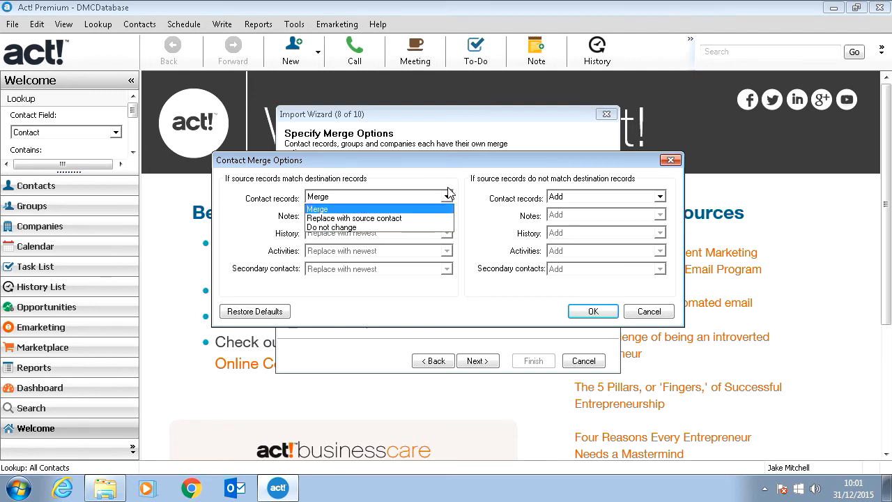
pyautogui.click(449, 190)
pyautogui.click(611, 196)
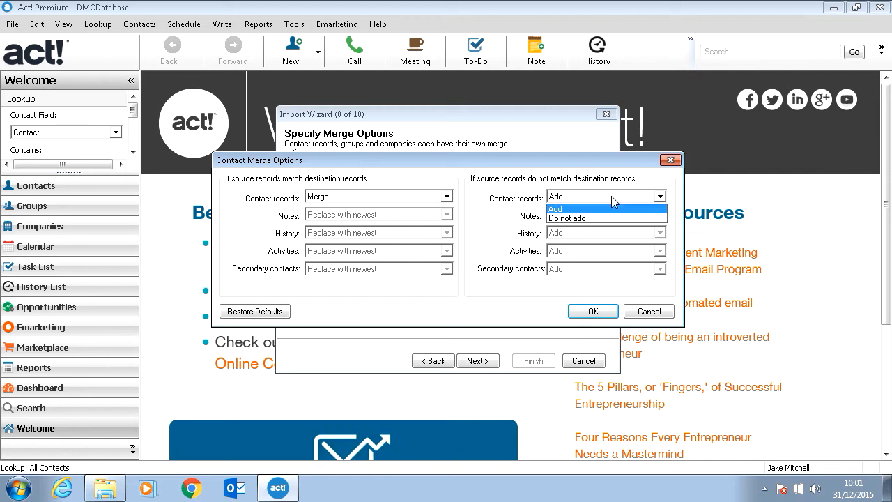
pyautogui.click(602, 209)
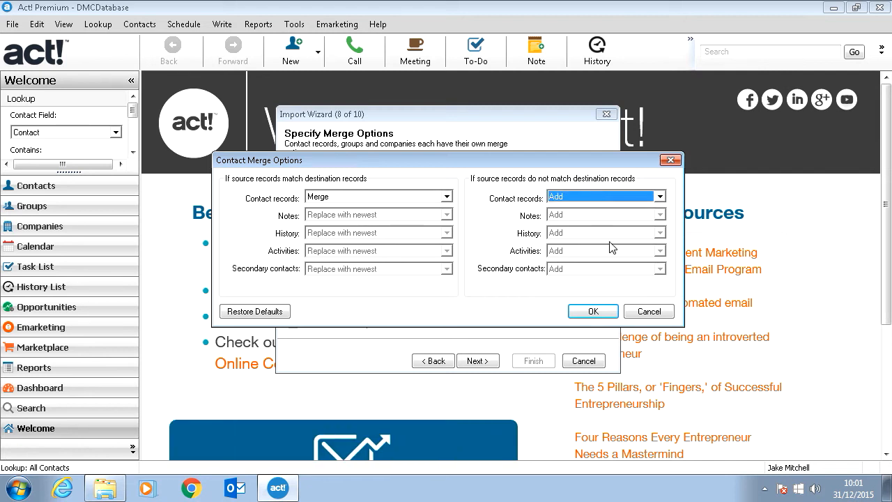
pyautogui.click(647, 317)
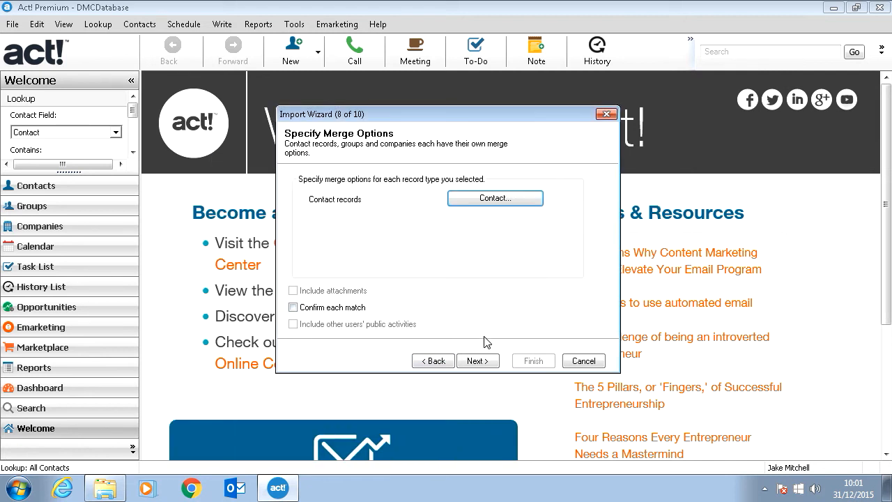
# Step: Run the import of the Customer.csv contacts and finish the wizard
pyautogui.click(491, 364)
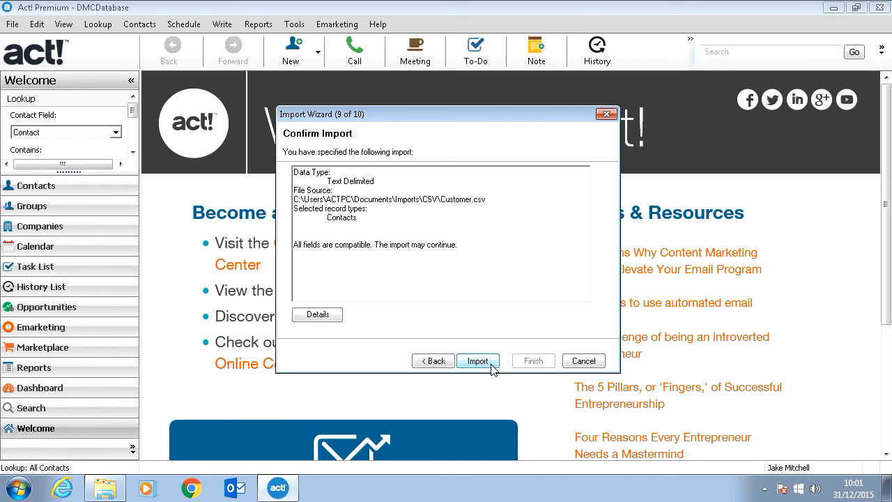
pyautogui.click(490, 361)
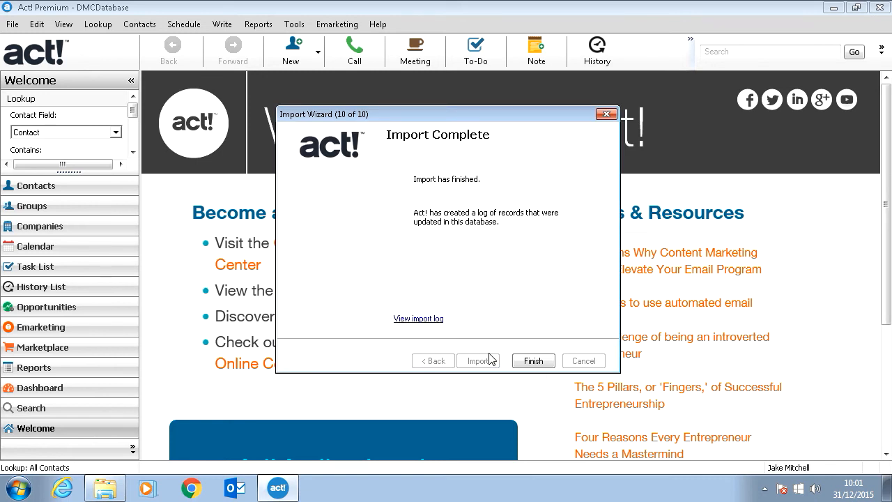
pyautogui.click(533, 360)
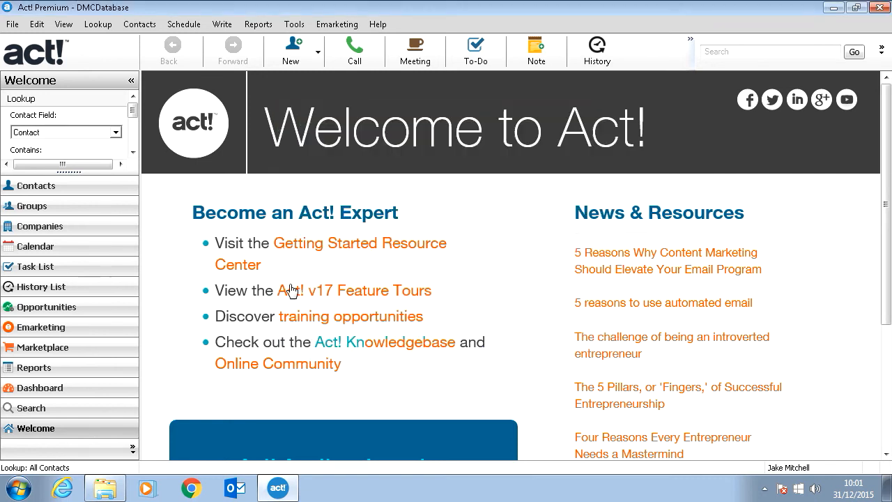
# Step: Open the contact records and browse through several of the imported contacts
pyautogui.click(36, 188)
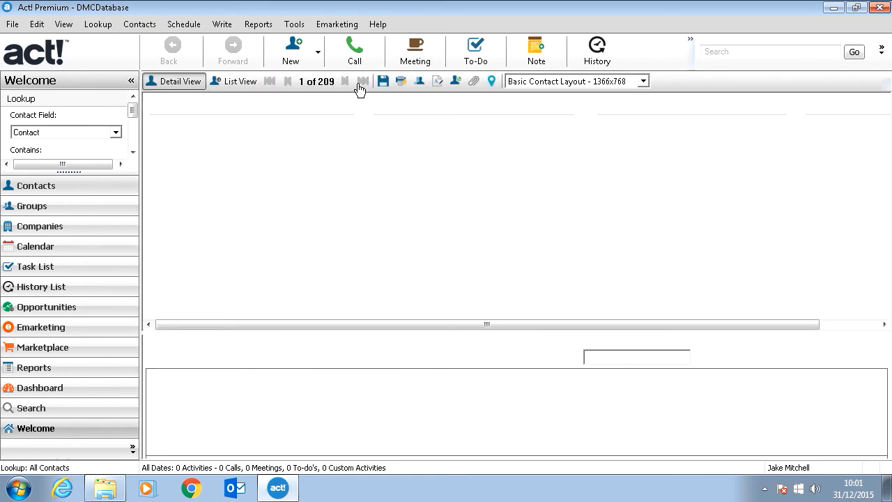
pyautogui.click(344, 81)
pyautogui.click(345, 82)
pyautogui.click(345, 81)
pyautogui.click(346, 82)
pyautogui.click(345, 82)
# Step: Start a new import with Text - separated by Commas as the file type and the Companies CSV file as the source
pyautogui.click(14, 25)
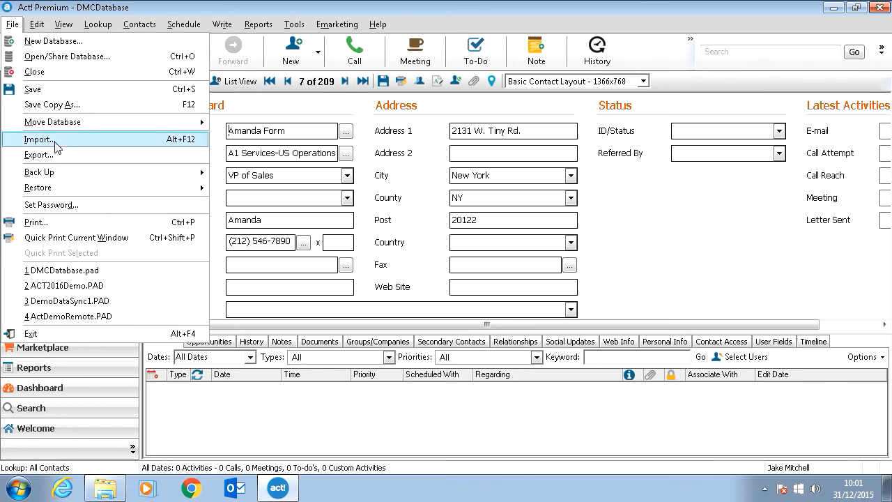
pyautogui.click(13, 24)
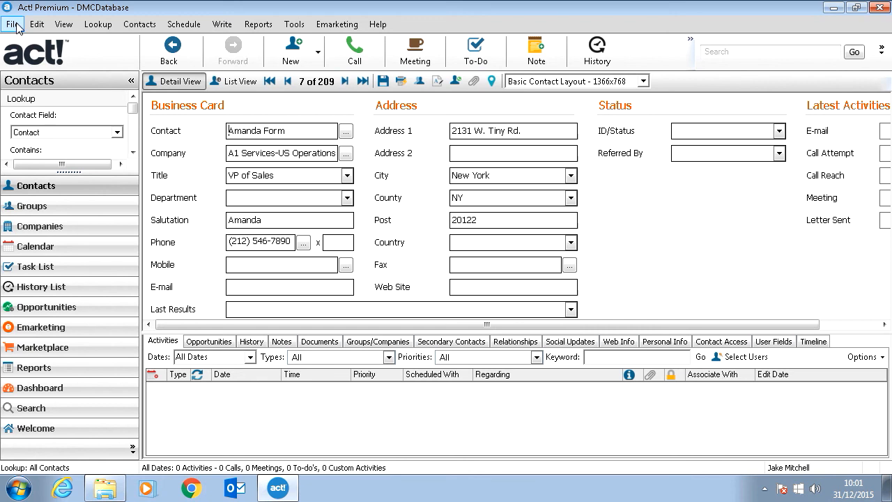
pyautogui.click(13, 24)
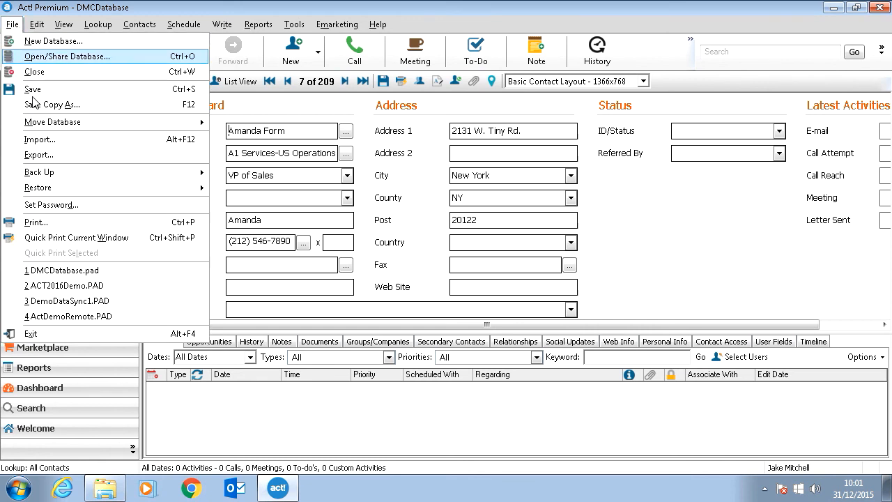
pyautogui.click(39, 143)
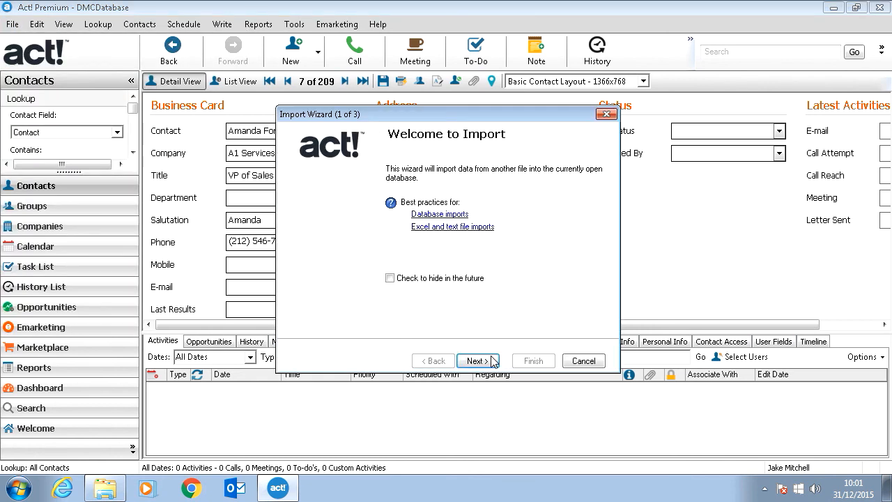
pyautogui.click(495, 361)
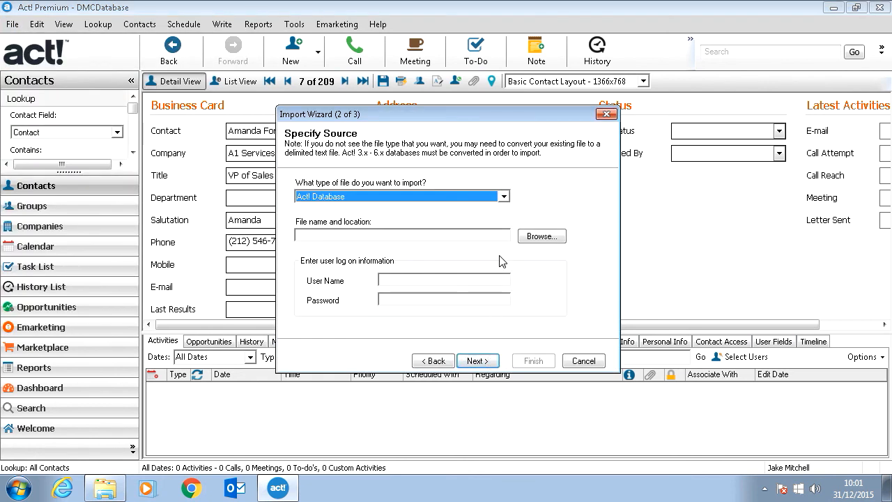
pyautogui.click(494, 198)
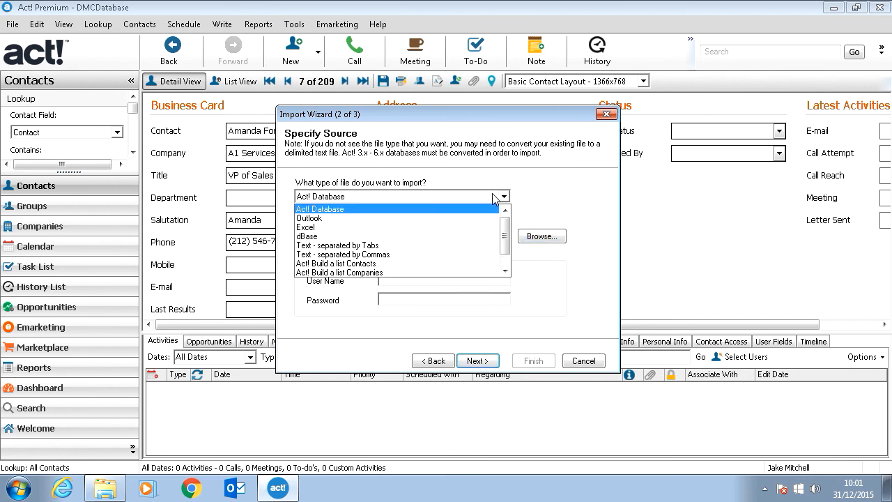
pyautogui.click(407, 256)
pyautogui.click(540, 236)
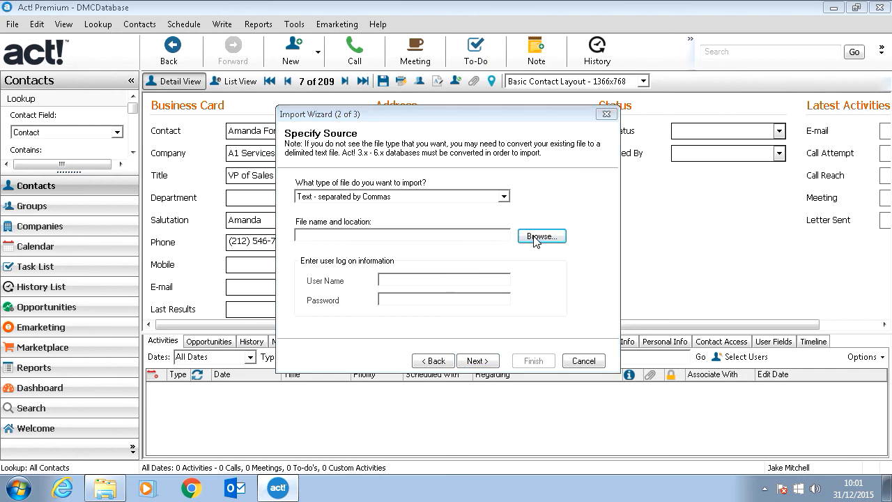
pyautogui.doubleClick(444, 258)
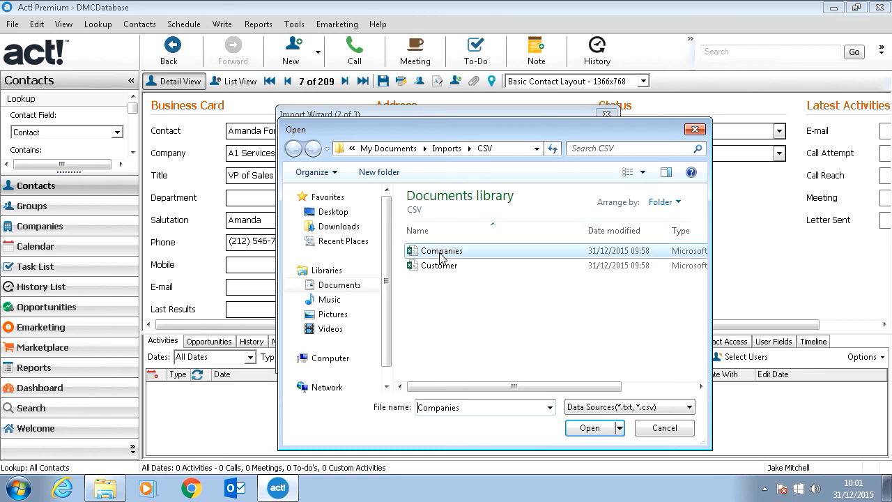
pyautogui.click(471, 362)
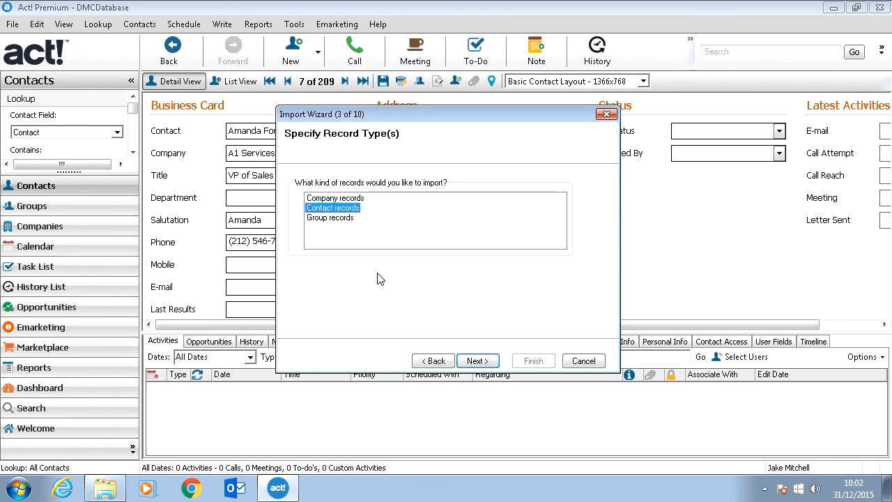
# Step: Choose Company records and Custom import, and accept the field mapping of Companies.csv
pyautogui.click(337, 199)
pyautogui.click(478, 361)
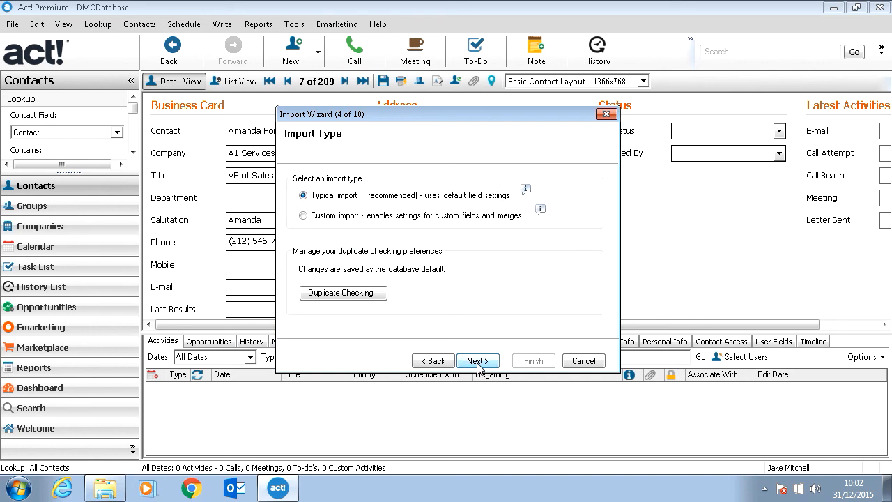
pyautogui.click(354, 217)
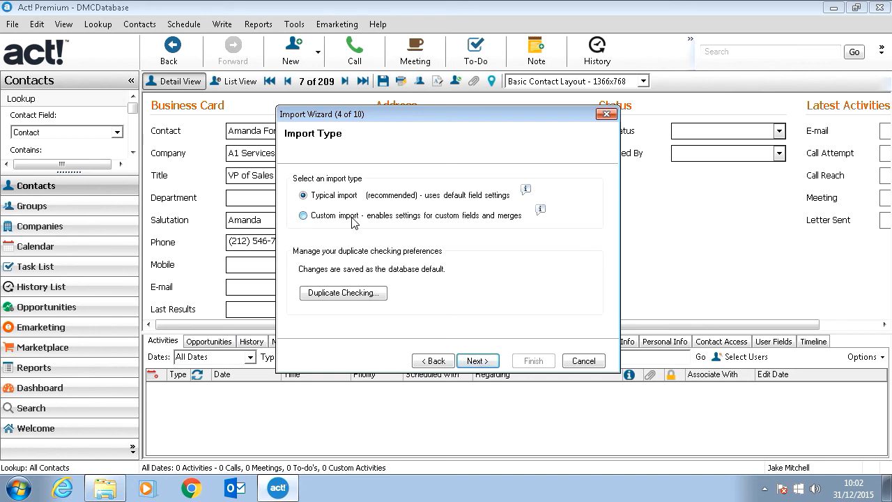
pyautogui.click(477, 361)
pyautogui.click(477, 361)
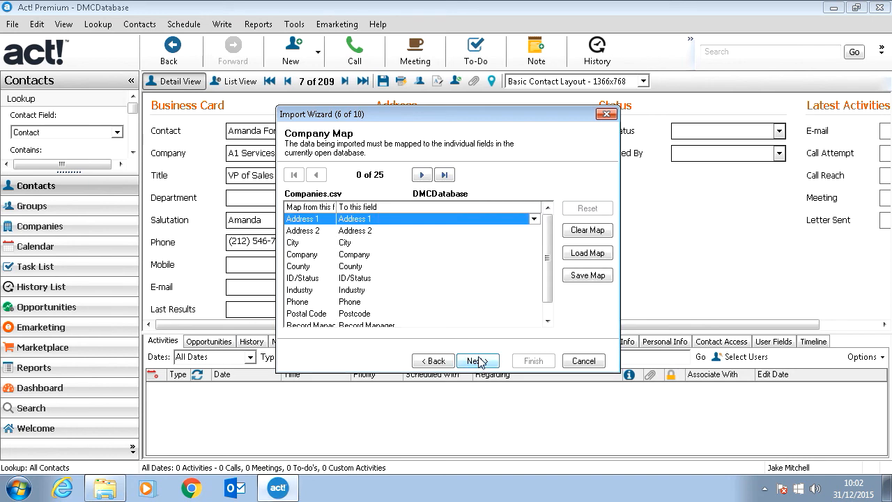
pyautogui.scroll(-1, 550, 249)
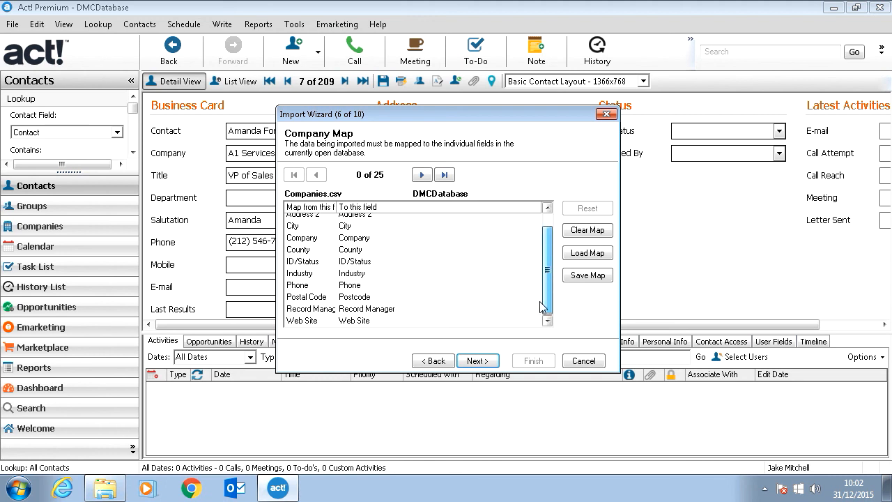
pyautogui.click(477, 360)
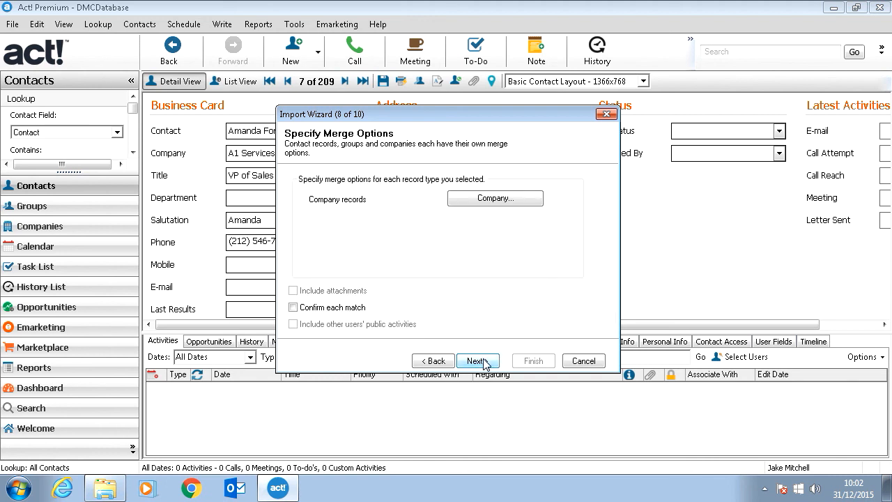
# Step: Run the Companies.csv import with the existing merge options, finish the wizard and open the company records
pyautogui.click(478, 360)
pyautogui.click(478, 360)
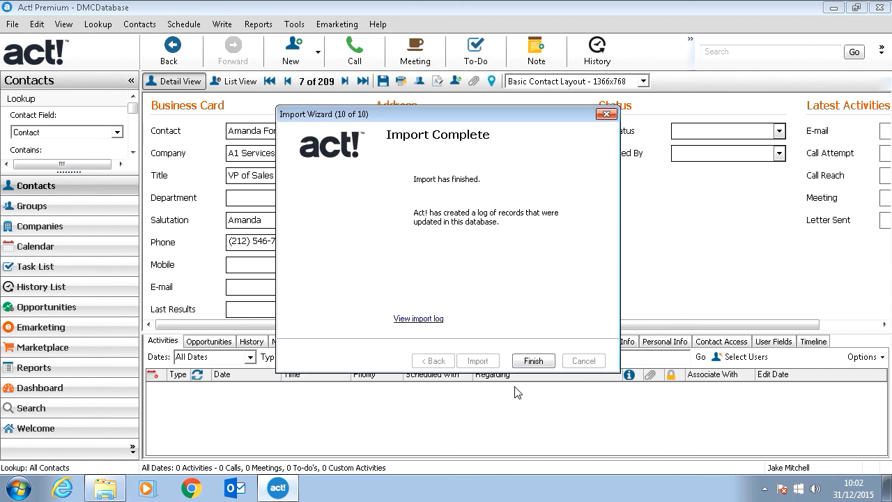
pyautogui.click(533, 361)
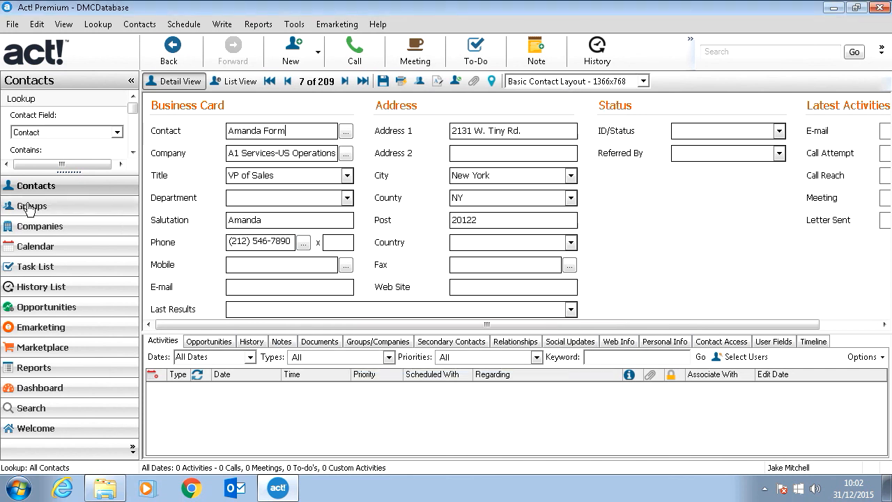
pyautogui.click(54, 228)
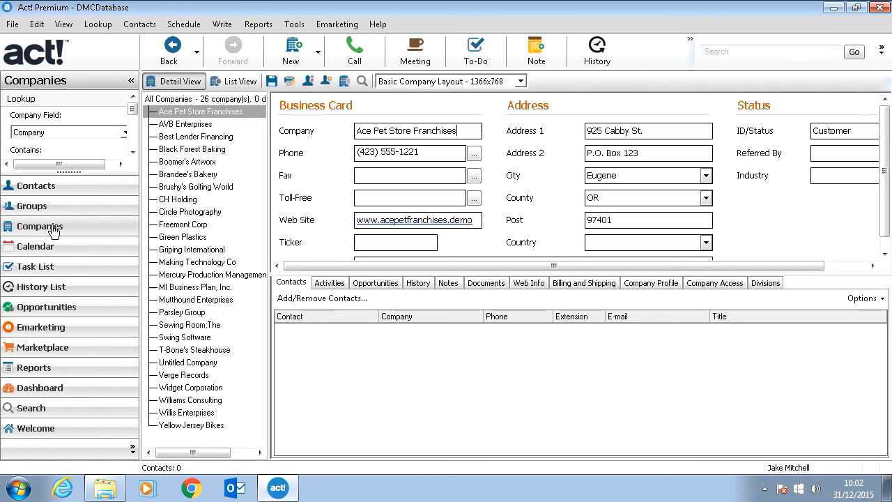